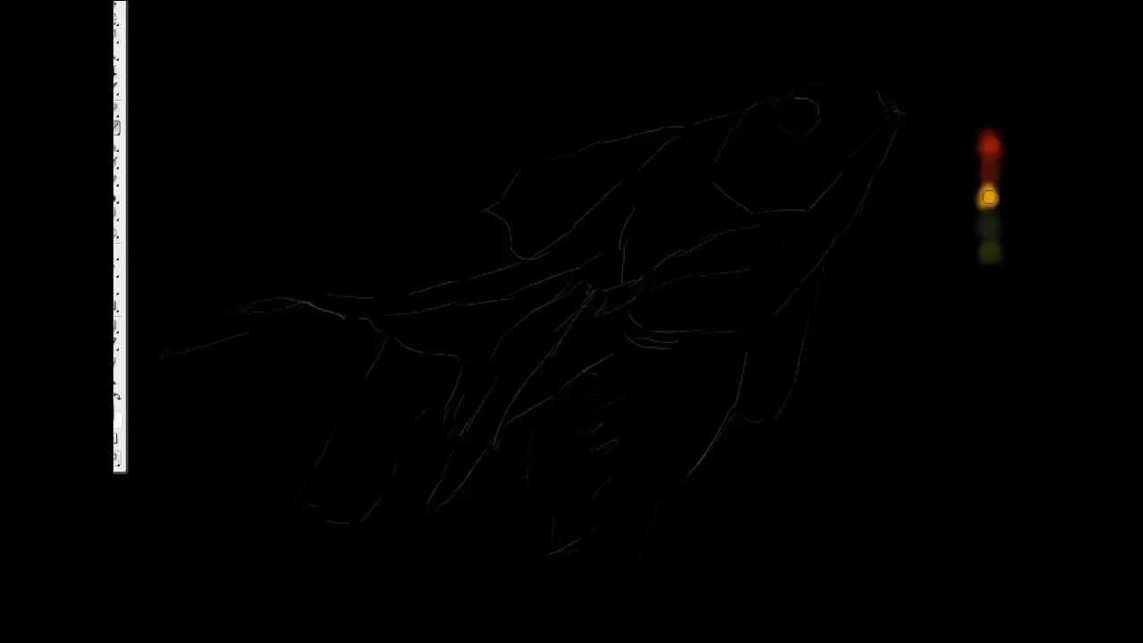
Step: Block in yellow-orange fins, an olive-green dab, and light yellow and cream over head, body and upper fin
left_click_drag(624, 192, 451, 486)
mouse_move(607, 214)
left_mouse_down()
mouse_move(339, 464)
mouse_move(374, 490)
left_mouse_up()
left_click(986, 253, "alt")
mouse_move(616, 268)
left_mouse_down()
mouse_move(671, 238)
mouse_move(741, 112)
left_mouse_up()
left_click_drag(634, 223, 723, 125)
left_click_drag(571, 290, 486, 420)
mouse_move(295, 303)
left_mouse_down()
mouse_move(451, 340)
mouse_move(566, 294)
left_mouse_up()
left_click_drag(607, 299, 715, 259)
Step: Add red-orange near the head, a brown-orange lower-body patch, olive-yellow on the right fin, and dark red-orange by the eye
left_click_drag(625, 258, 777, 241)
left_click_drag(741, 353, 666, 402)
mouse_move(590, 375)
left_mouse_down()
mouse_move(704, 526)
mouse_move(541, 496)
left_mouse_up()
mouse_move(790, 285)
left_mouse_down()
mouse_move(758, 415)
mouse_move(770, 403)
left_mouse_up()
left_click_drag(741, 187, 833, 117)
mouse_move(840, 160)
left_mouse_down()
mouse_move(885, 123)
mouse_move(830, 98)
left_mouse_up()
Step: Paint yellow on the head top, cream and blue on the dorsal fin, green on the lower body, and cream tail strokes
left_click_drag(616, 151, 513, 214)
left_click_drag(688, 125, 562, 214)
left_click_drag(535, 178, 513, 236)
left_click_drag(535, 420, 553, 527)
left_click_drag(304, 312, 179, 352)
mouse_move(256, 324)
left_mouse_down()
mouse_move(179, 350)
mouse_move(491, 344)
left_mouse_up()
left_click_drag(384, 317, 616, 224)
Step: Brighten the body, dorsal fin and head with yellow, and shade mid-body, lower fin, belly and head with olive and brown
left_click_drag(572, 295, 500, 393)
left_click_drag(723, 125, 625, 295)
left_click_drag(803, 98, 848, 86)
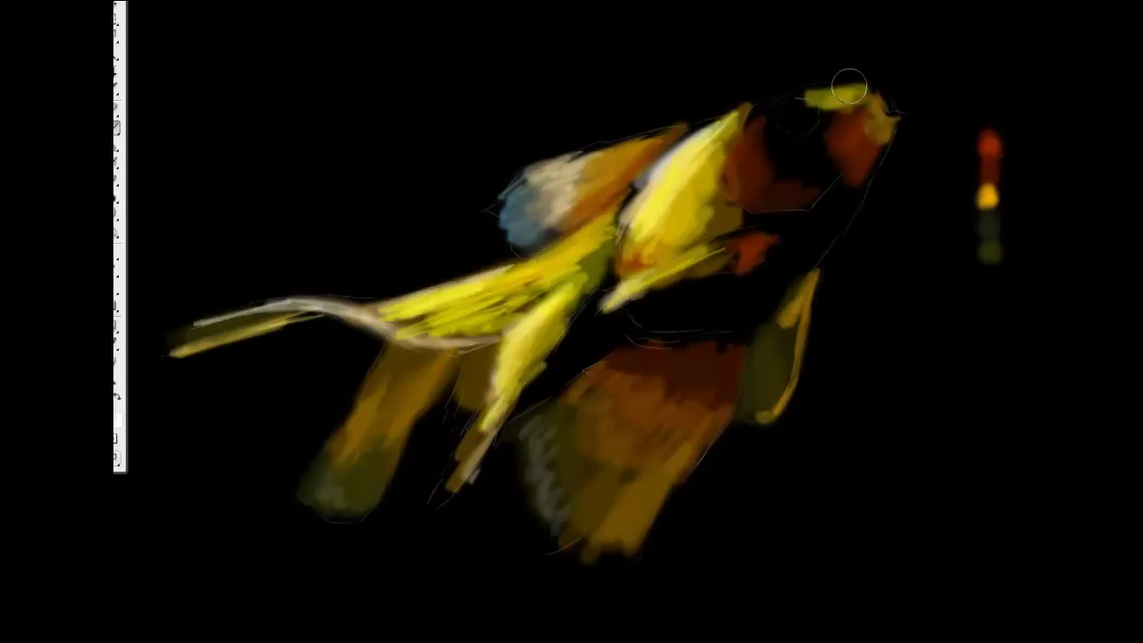
left_click_drag(804, 286, 791, 396)
left_click_drag(839, 205, 642, 339)
left_click_drag(616, 303, 517, 429)
left_click_drag(848, 151, 765, 267)
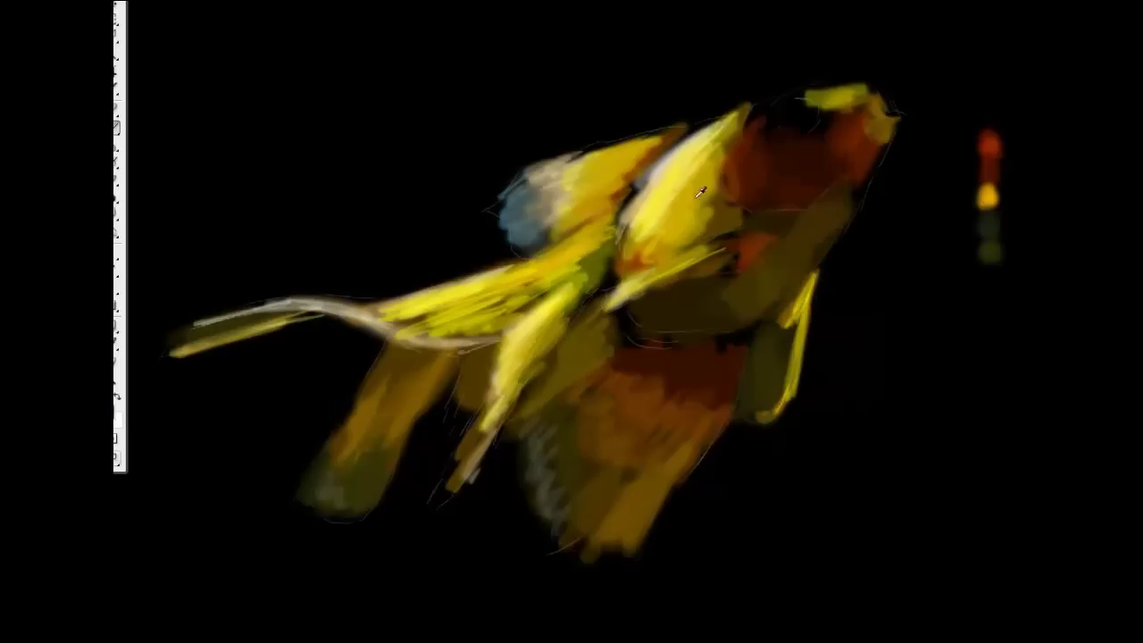
left_click_drag(857, 89, 750, 161)
Step: Add blue to the dorsal fin, tail and lower-fin strokes, an orange-red mid-body patch and a brown head top
left_click_drag(571, 250, 513, 205)
mouse_move(178, 326)
left_mouse_down()
mouse_move(464, 344)
mouse_move(463, 390)
mouse_move(491, 353)
left_mouse_up()
left_click_drag(437, 295, 536, 393)
left_click_drag(607, 228, 553, 299)
mouse_move(660, 143)
left_mouse_down()
mouse_move(816, 129)
mouse_move(736, 169)
left_mouse_up()
Step: Paint a dark eye, yellow-orange at the mouth, orange-red below the gills, and grey-blue on fin and tail tips
left_click_drag(874, 84, 897, 116)
mouse_move(830, 219)
left_mouse_down()
mouse_move(750, 241)
mouse_move(589, 393)
left_mouse_up()
mouse_move(625, 349)
left_mouse_down()
mouse_move(598, 482)
mouse_move(549, 549)
left_mouse_up()
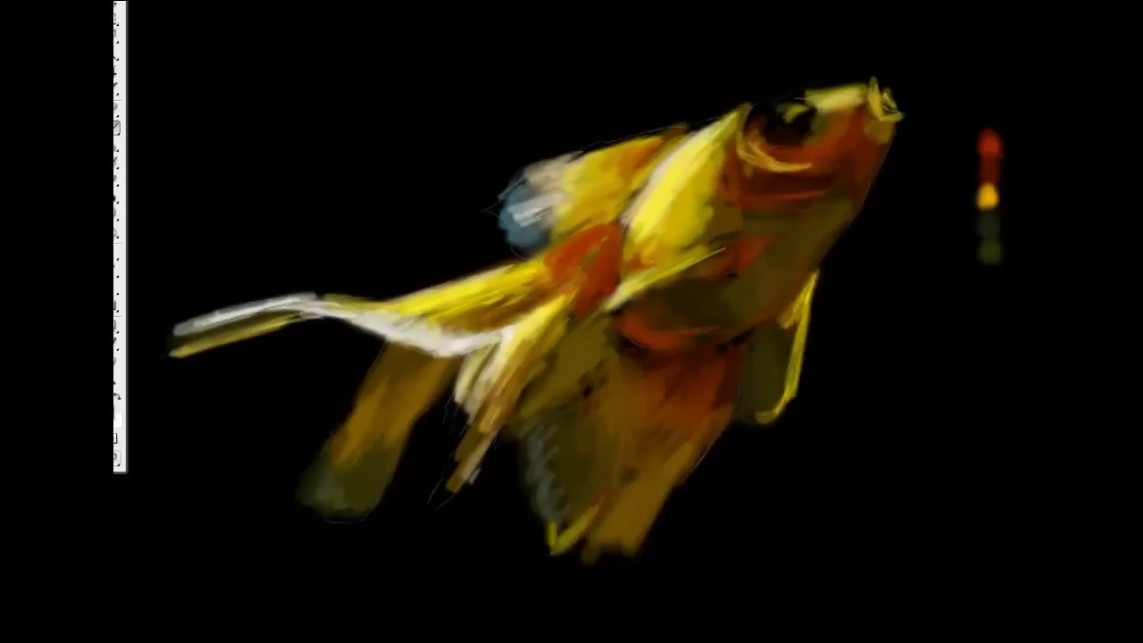
left_click_drag(759, 348, 749, 393)
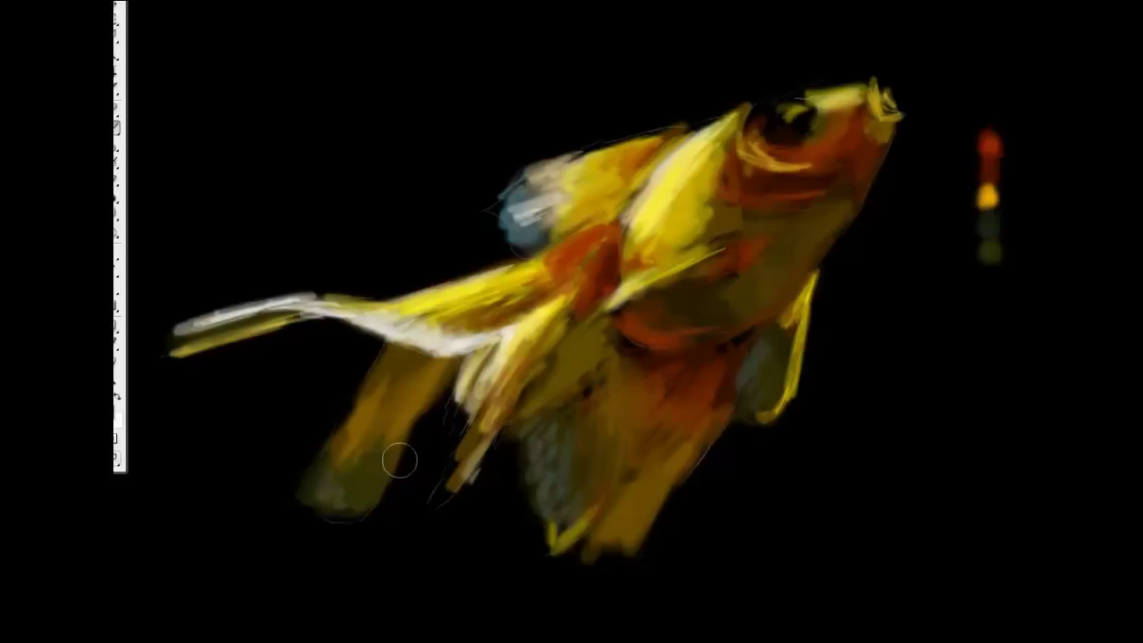
left_click_drag(410, 428, 374, 509)
left_click_drag(259, 308, 170, 335)
Step: Zoom in on the head and paint the snout, jaw and lower jaw edge bright yellow
key("ctrl+plus")
key("ctrl+plus")
left_click_drag(803, 161, 755, 263)
mouse_move(790, 125)
left_mouse_down()
mouse_move(781, 188)
mouse_move(857, 210)
left_mouse_up()
left_click_drag(819, 150, 814, 182)
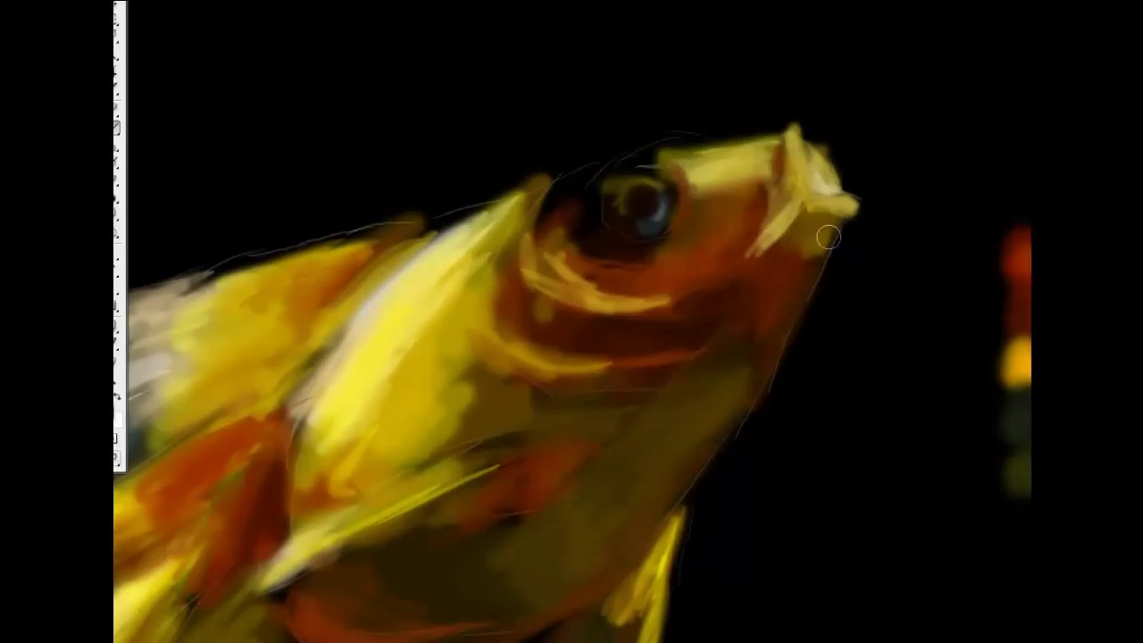
left_click_drag(816, 254, 759, 343)
left_click_drag(824, 242, 766, 384)
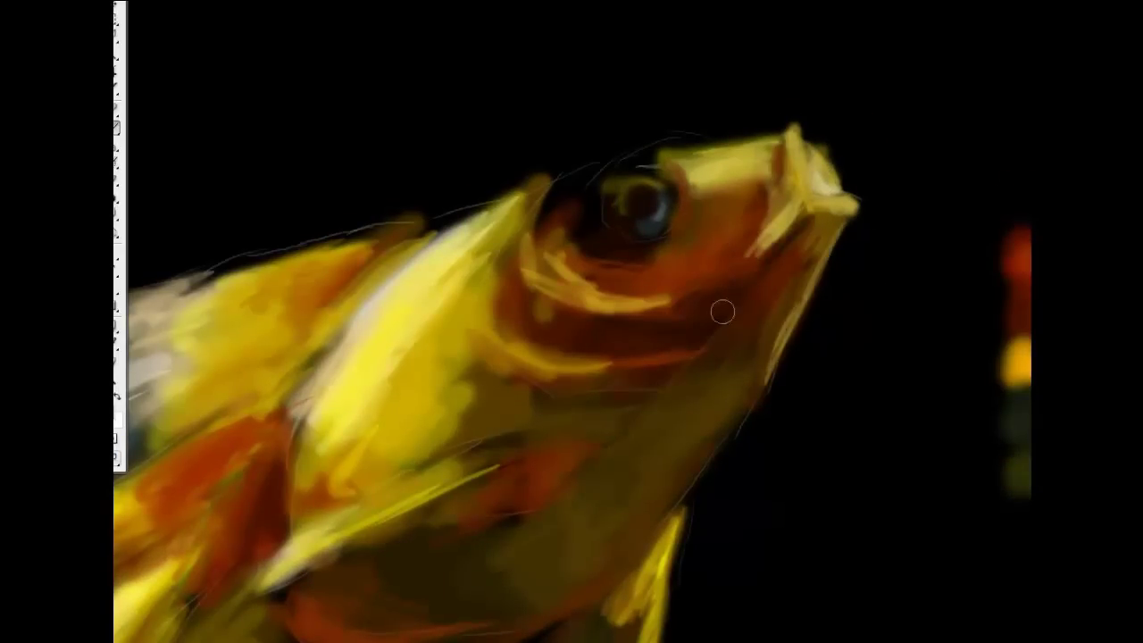
Step: Blend orange-yellow onto the cheek, shade below the eye reddish-brown, and highlight the head top and eye rim
left_click_drag(758, 183, 763, 259)
left_click_drag(696, 178, 763, 223)
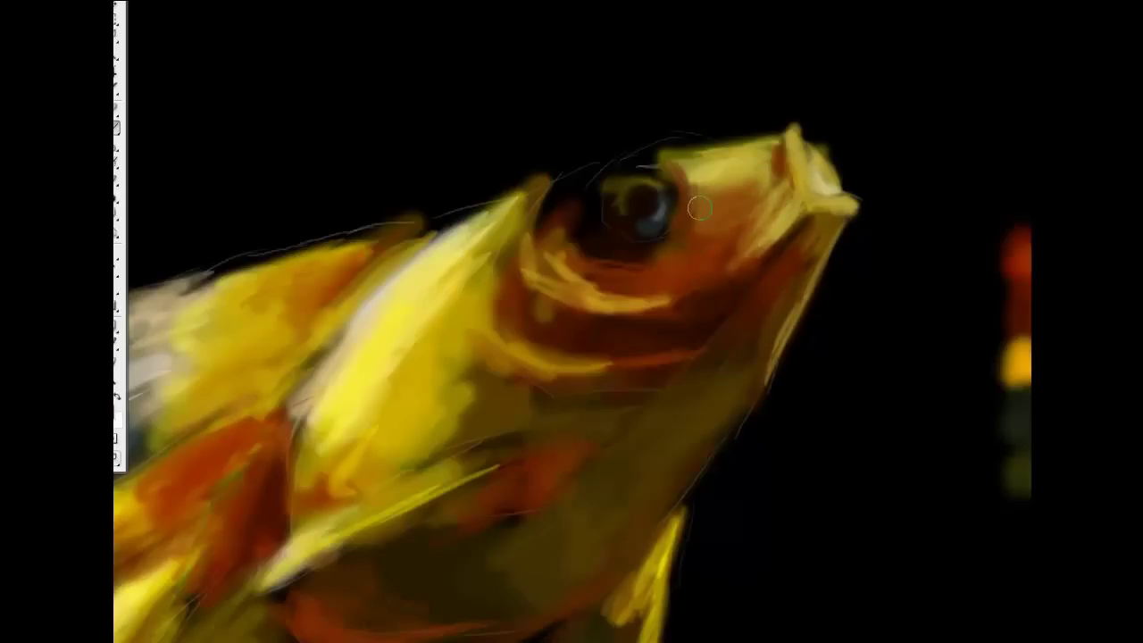
left_click_drag(699, 208, 707, 267)
mouse_move(779, 135)
left_mouse_down()
mouse_move(636, 152)
mouse_move(563, 210)
left_mouse_up()
left_click_drag(634, 150, 791, 128)
Step: Paint an orange ring around the eye, a dark pupil and lower rim, and a light iris ring
mouse_move(673, 251)
left_mouse_down()
mouse_move(582, 229)
mouse_move(540, 174)
mouse_move(544, 241)
left_mouse_up()
left_click_drag(669, 170, 602, 259)
left_click_drag(614, 198, 661, 214)
left_click_drag(616, 160, 633, 213)
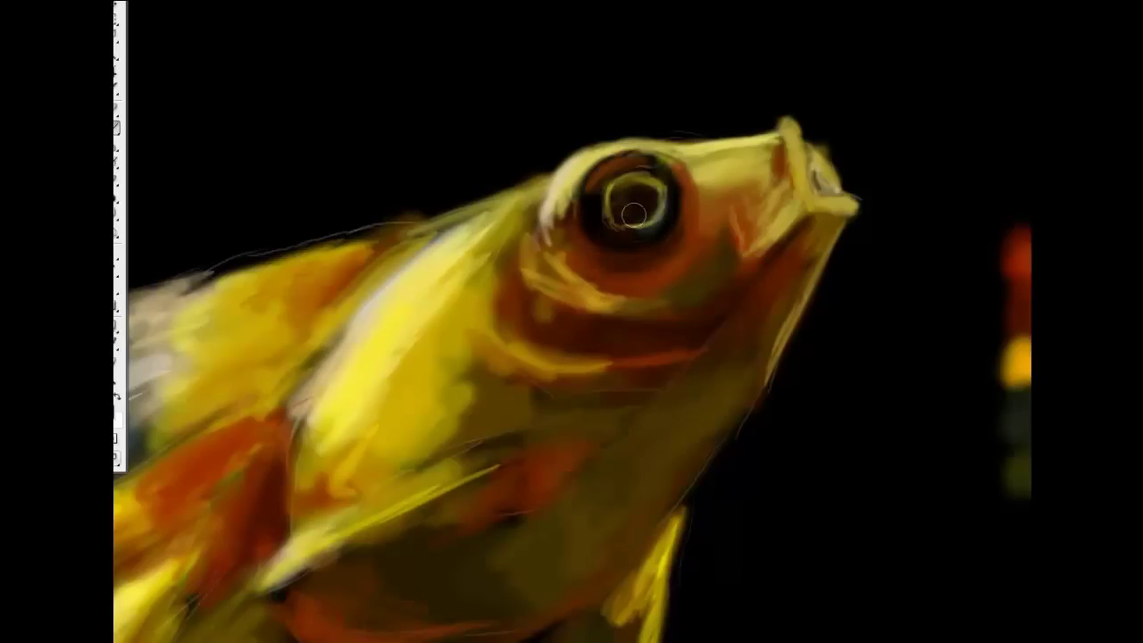
Step: Brighten the upper back behind the eye with yellow and darken the area near the eye rim
mouse_move(540, 179)
left_mouse_down()
mouse_move(402, 259)
mouse_move(473, 268)
left_mouse_up()
left_click_drag(563, 161, 540, 227)
mouse_move(527, 268)
left_mouse_down()
mouse_move(638, 308)
mouse_move(536, 237)
left_mouse_up()
left_click_drag(562, 197, 464, 348)
Step: Shade the cheek and mid-body below the eye with orange, lighten the reddish area, and add a light touch
mouse_move(675, 314)
left_mouse_down()
mouse_move(554, 339)
mouse_move(471, 234)
mouse_move(366, 456)
left_mouse_up()
mouse_move(634, 343)
left_mouse_down()
mouse_move(711, 336)
mouse_move(727, 362)
left_mouse_up()
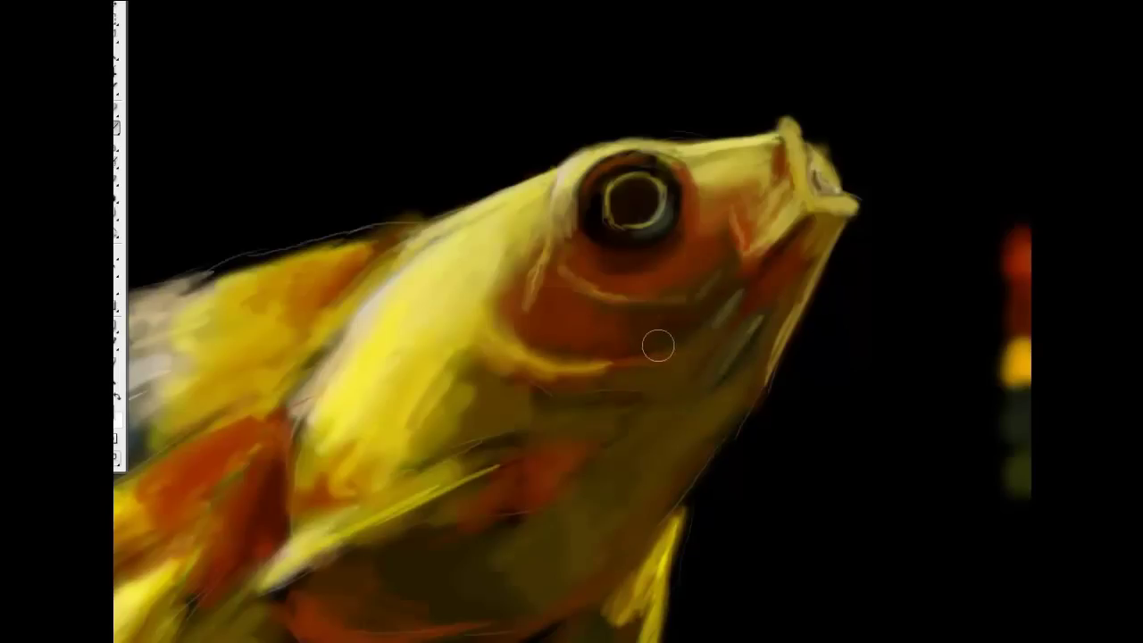
left_click_drag(694, 270, 653, 288)
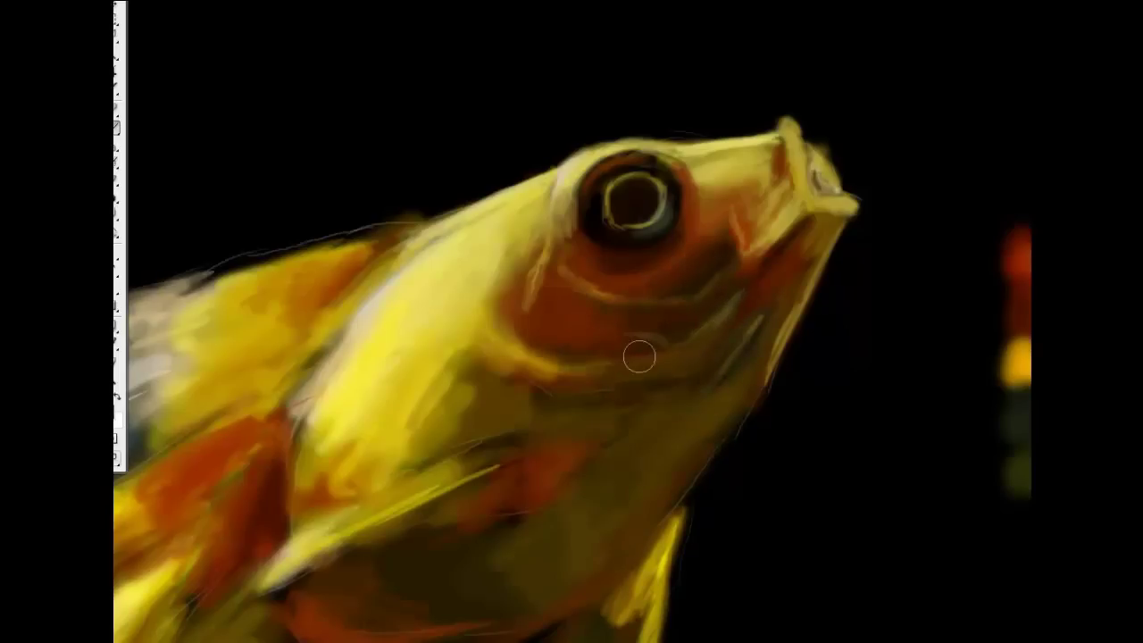
left_click_drag(548, 217, 472, 420)
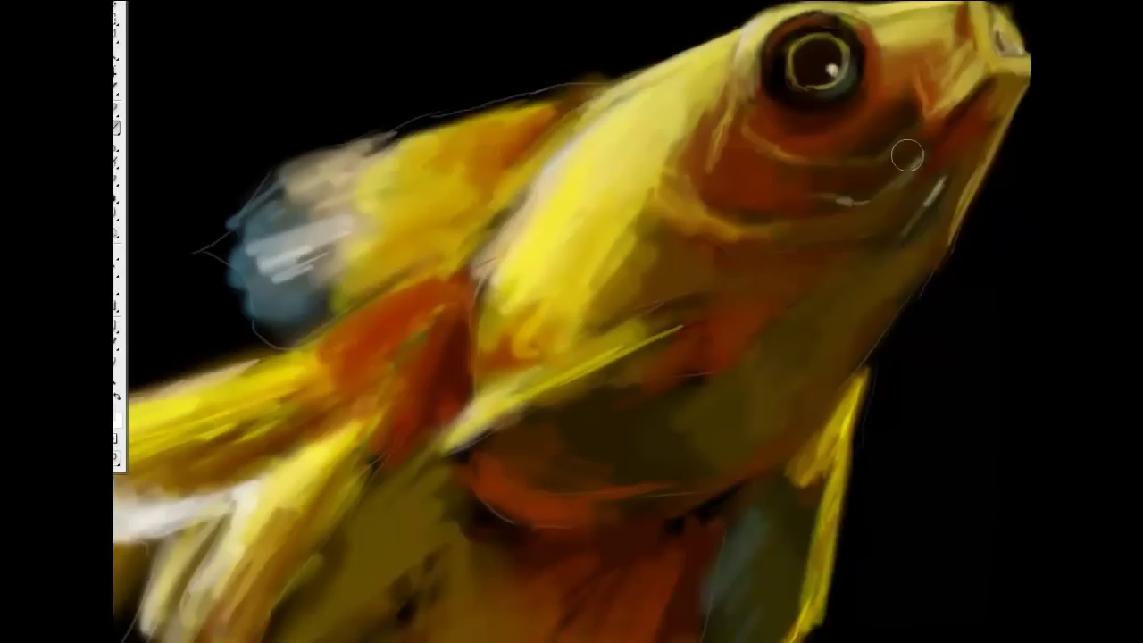
left_click_drag(775, 318, 667, 380)
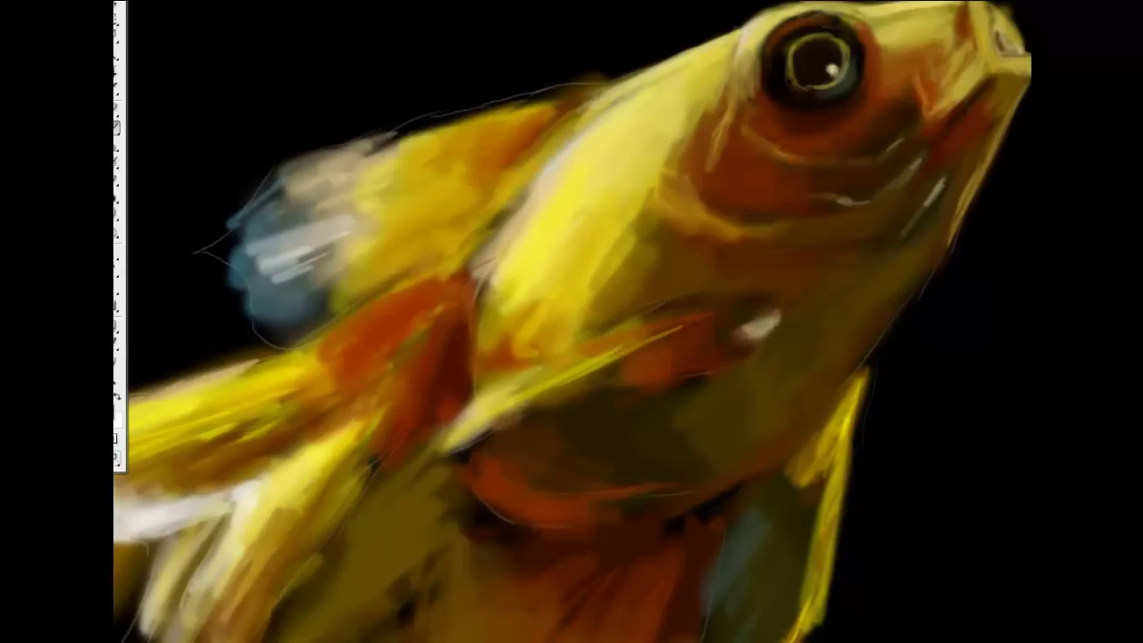
Step: Paint a yellow pectoral fin with reddish-orange streaks, then darken and soften the belly beneath it
mouse_move(657, 315)
left_mouse_down()
mouse_move(688, 312)
mouse_move(510, 408)
mouse_move(455, 420)
mouse_move(652, 411)
left_mouse_up()
left_click(518, 258, "alt")
left_click_drag(741, 353, 580, 371)
mouse_move(705, 317)
left_mouse_down()
mouse_move(535, 375)
mouse_move(590, 366)
left_mouse_up()
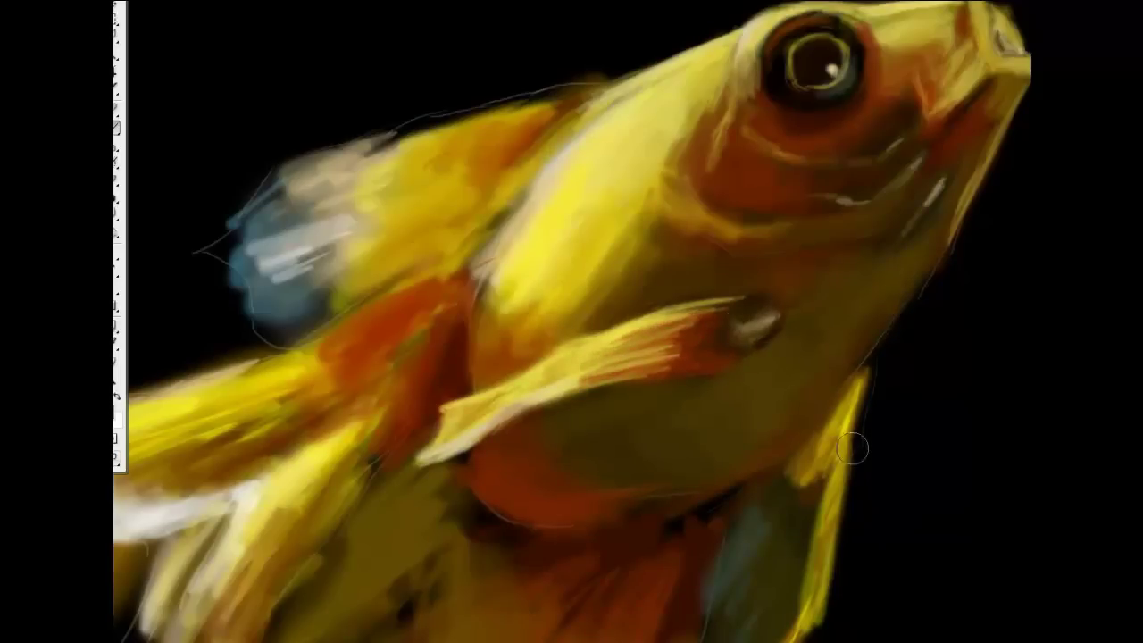
left_click_drag(500, 402, 590, 343)
left_click_drag(523, 492, 643, 504)
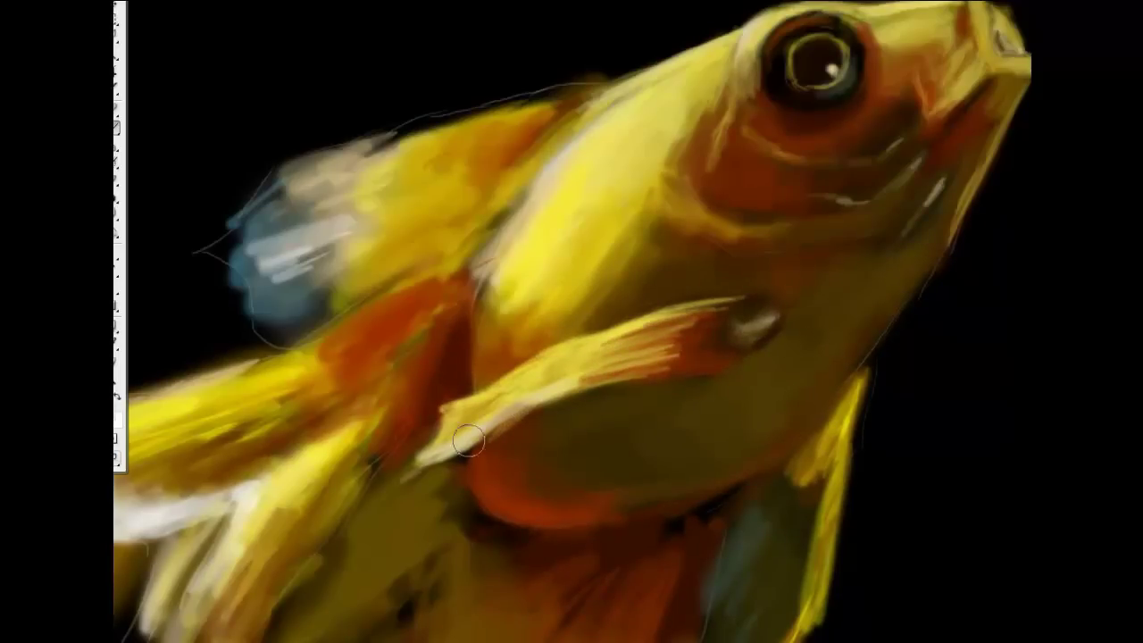
scroll(778, 340, "down", 3)
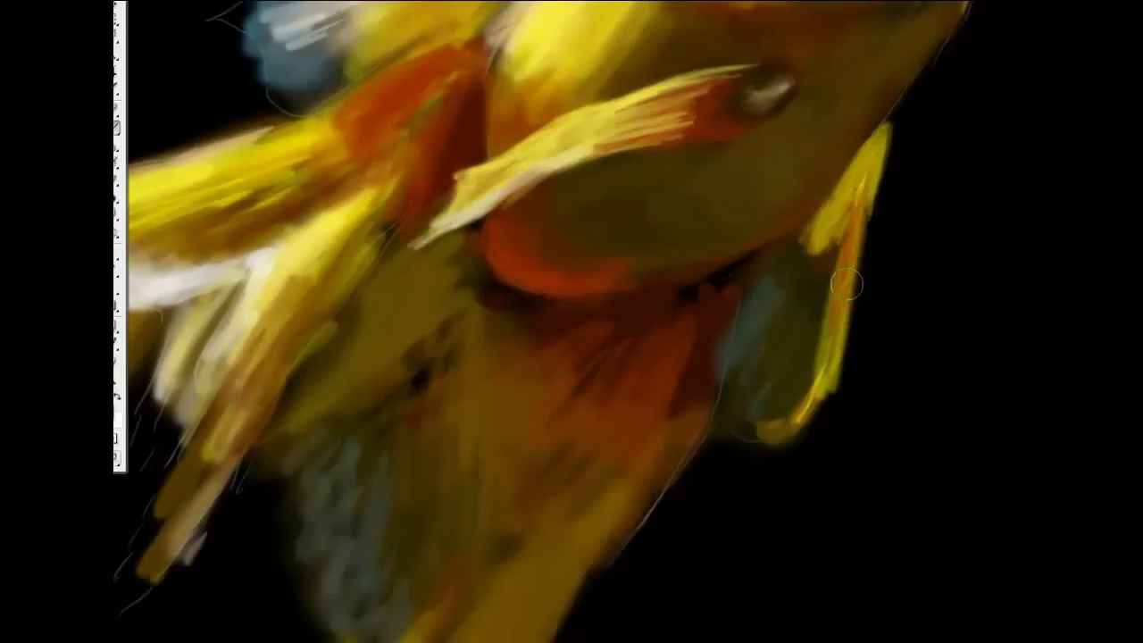
Step: Smooth the side fin with blue-grey striations, cover dark spots, and paint thin yellow rays across the lower fin
left_click_drag(874, 347, 753, 459)
mouse_move(839, 210)
left_mouse_down()
mouse_move(785, 334)
mouse_move(790, 366)
mouse_move(760, 267)
mouse_move(786, 322)
mouse_move(742, 339)
mouse_move(758, 369)
mouse_move(832, 251)
left_mouse_up()
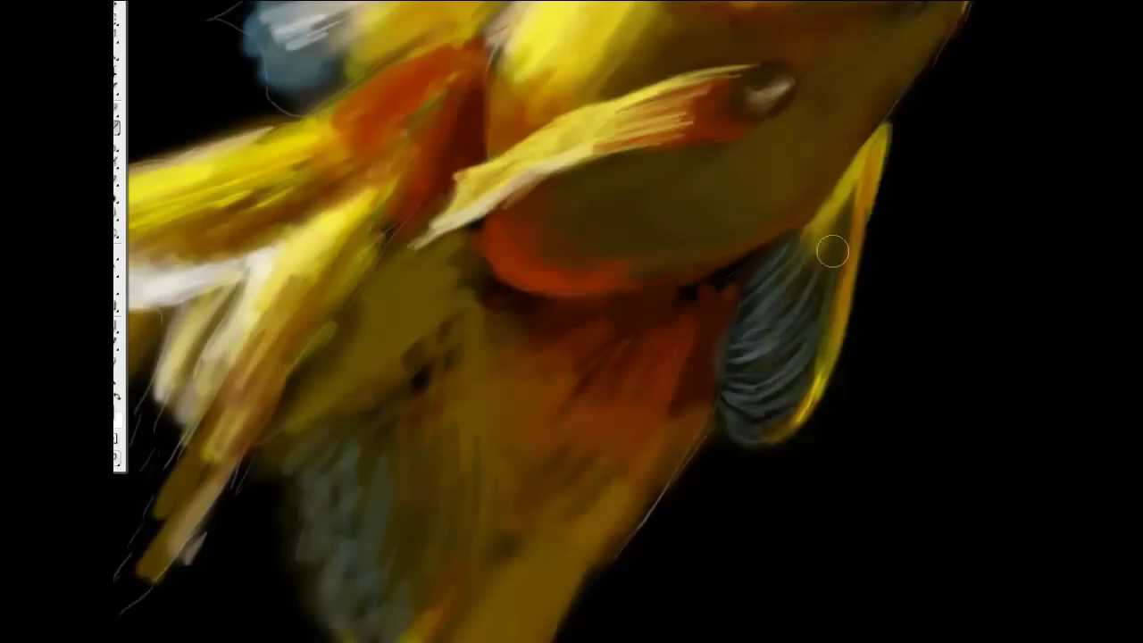
left_click_drag(768, 321, 828, 264)
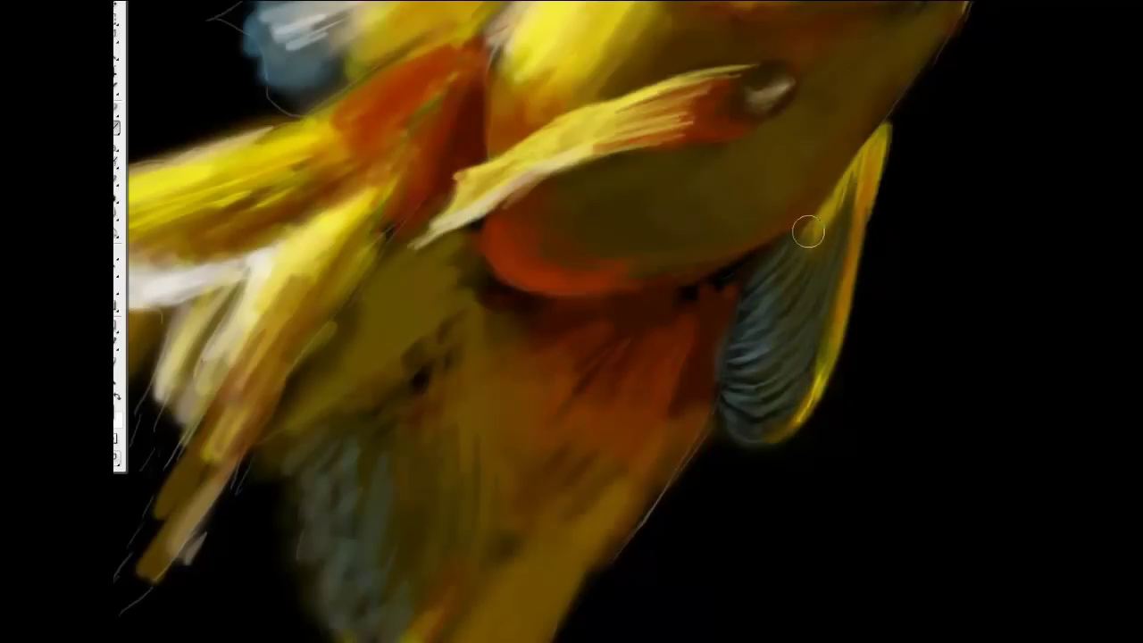
mouse_move(808, 384)
left_mouse_down()
mouse_move(755, 438)
mouse_move(800, 383)
left_mouse_up()
left_click_drag(762, 185, 923, 33)
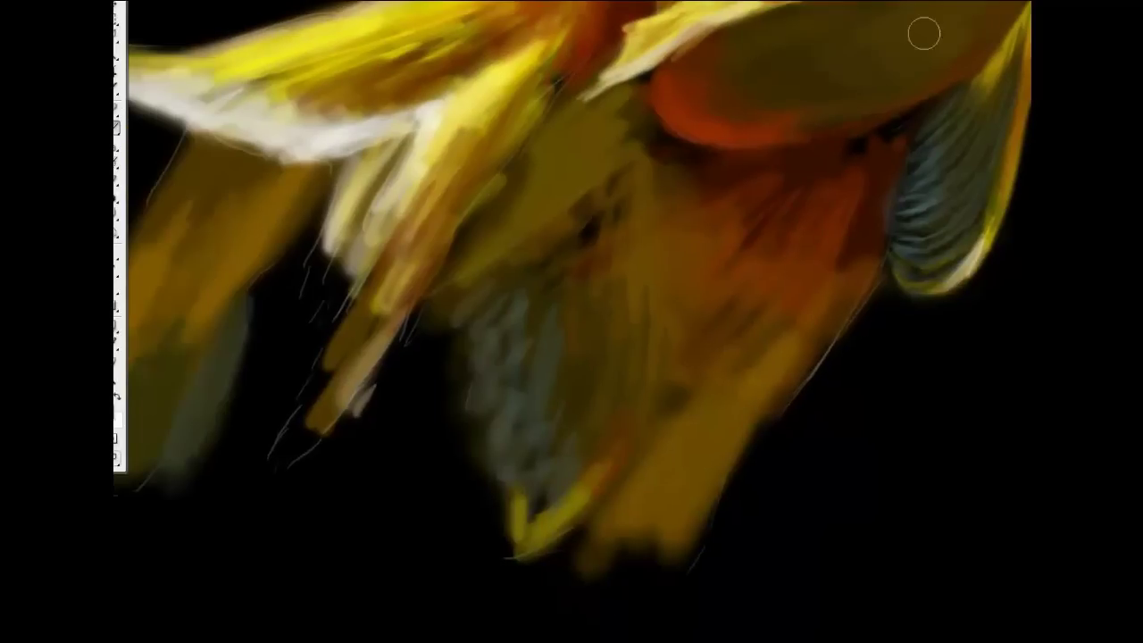
left_click_drag(893, 112, 860, 169)
mouse_move(732, 388)
left_mouse_down()
mouse_move(625, 558)
mouse_move(686, 448)
mouse_move(620, 346)
left_mouse_up()
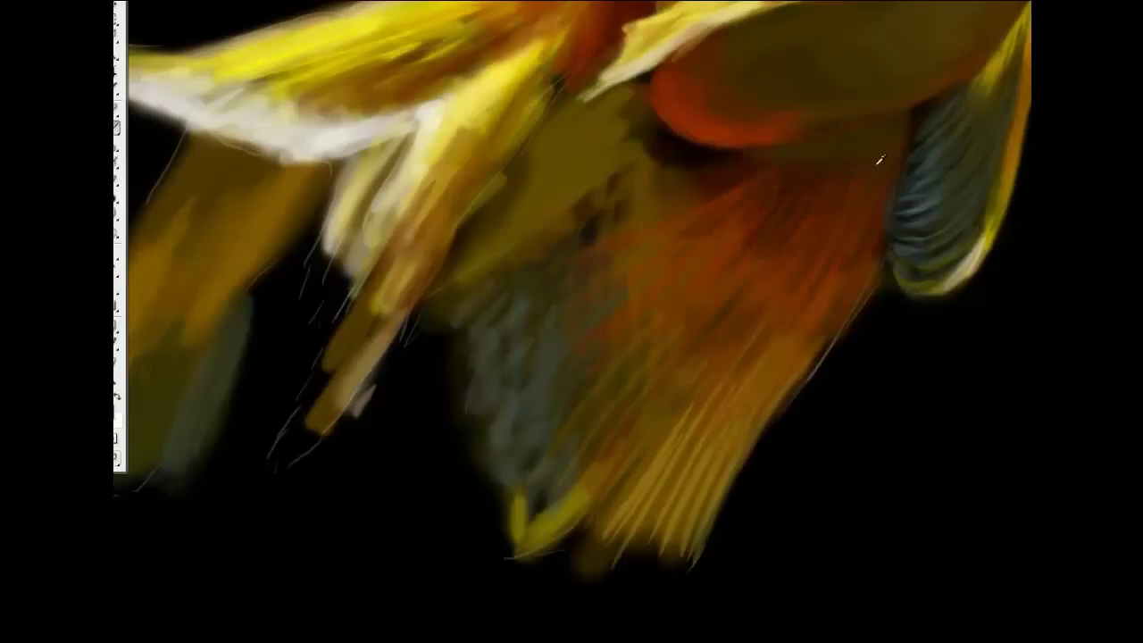
scroll(657, 436, "up", 5)
Step: Add light strokes and orange streaks along the body's top edge and ridge
left_click_drag(535, 174, 777, 98)
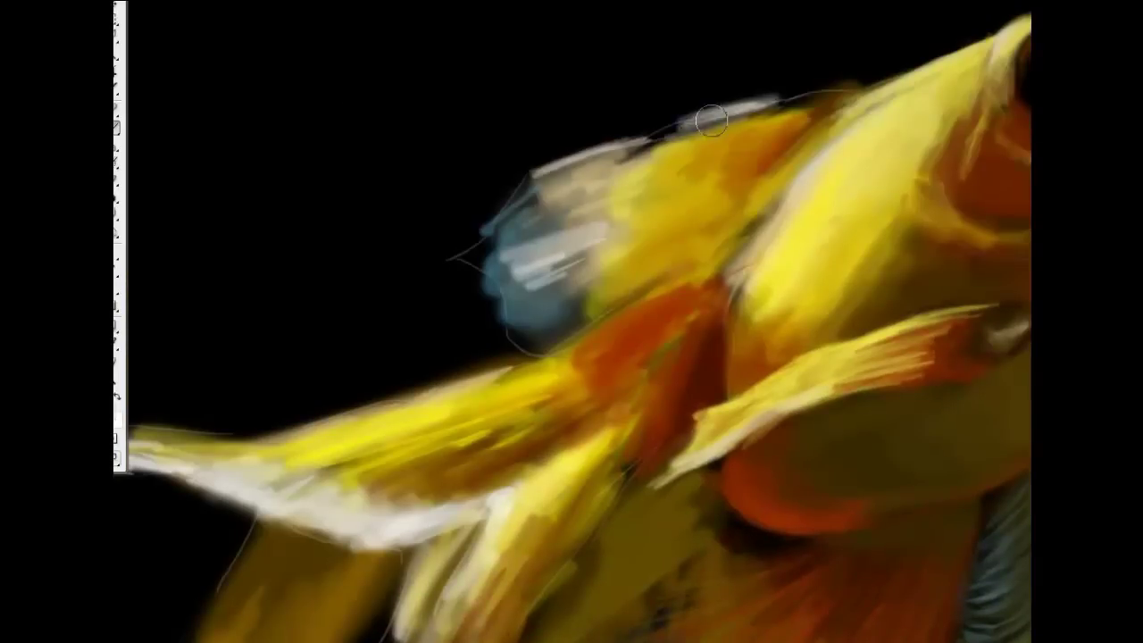
left_click_drag(643, 143, 857, 89)
left_click_drag(714, 286, 823, 145)
left_click_drag(808, 189, 723, 344)
left_click_drag(826, 111, 718, 210)
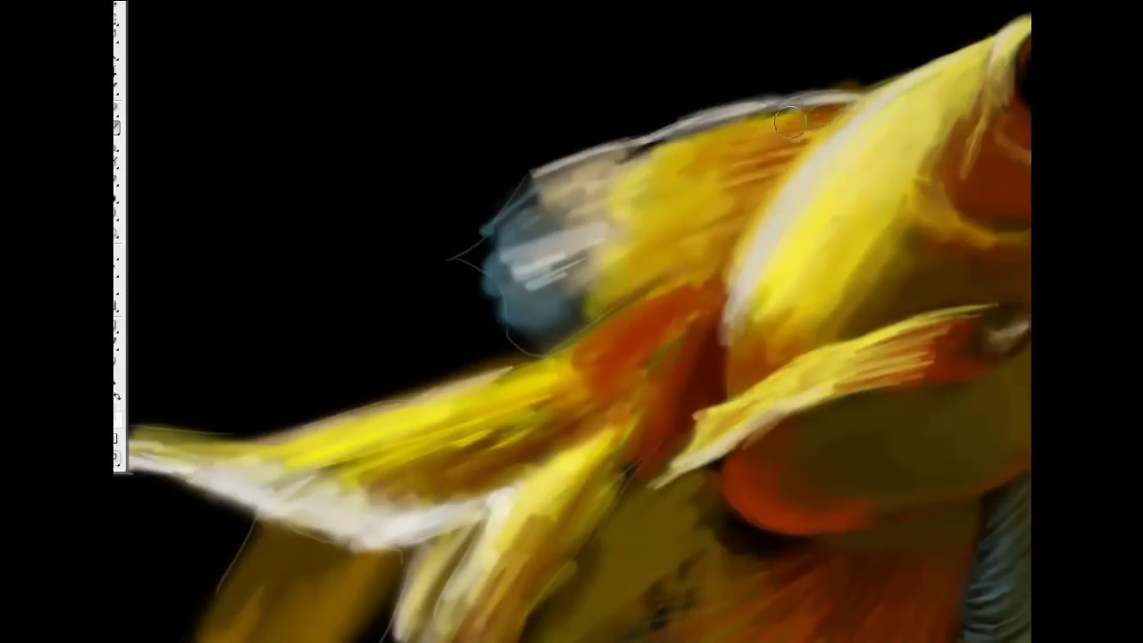
left_click_drag(857, 97, 509, 214)
Step: Soften the blue dorsal fin with light and yellow strokes and touch up the upper body
mouse_move(450, 259)
left_mouse_down()
mouse_move(559, 190)
mouse_move(803, 107)
mouse_move(666, 187)
left_mouse_up()
mouse_move(598, 241)
left_mouse_down()
mouse_move(523, 344)
mouse_move(636, 213)
mouse_move(612, 263)
mouse_move(453, 256)
mouse_move(554, 312)
left_mouse_up()
mouse_move(500, 268)
left_mouse_down()
mouse_move(569, 285)
mouse_move(663, 169)
mouse_move(523, 191)
mouse_move(607, 161)
mouse_move(509, 210)
left_mouse_up()
left_click_drag(741, 187, 645, 259)
mouse_move(803, 120)
left_mouse_down()
mouse_move(687, 267)
mouse_move(759, 192)
left_mouse_up()
left_click_drag(536, 357, 705, 258)
Step: Paint the lower fin bright yellow with orange strokes, add a reddish-brown stroke, and blend yellow-orange across the body
mouse_move(848, 223)
left_mouse_down()
mouse_move(803, 304)
mouse_move(791, 357)
mouse_move(648, 505)
left_mouse_up()
left_click_drag(705, 437, 660, 490)
left_click_drag(741, 397, 625, 545)
left_click_drag(678, 446, 740, 420)
left_click_drag(669, 500, 750, 429)
left_click_drag(750, 317, 647, 410)
mouse_move(695, 344)
left_mouse_down()
mouse_move(803, 223)
mouse_move(625, 277)
left_mouse_up()
mouse_move(536, 303)
left_mouse_down()
mouse_move(696, 348)
mouse_move(797, 248)
mouse_move(561, 378)
mouse_move(811, 276)
mouse_move(544, 380)
mouse_move(530, 331)
left_mouse_up()
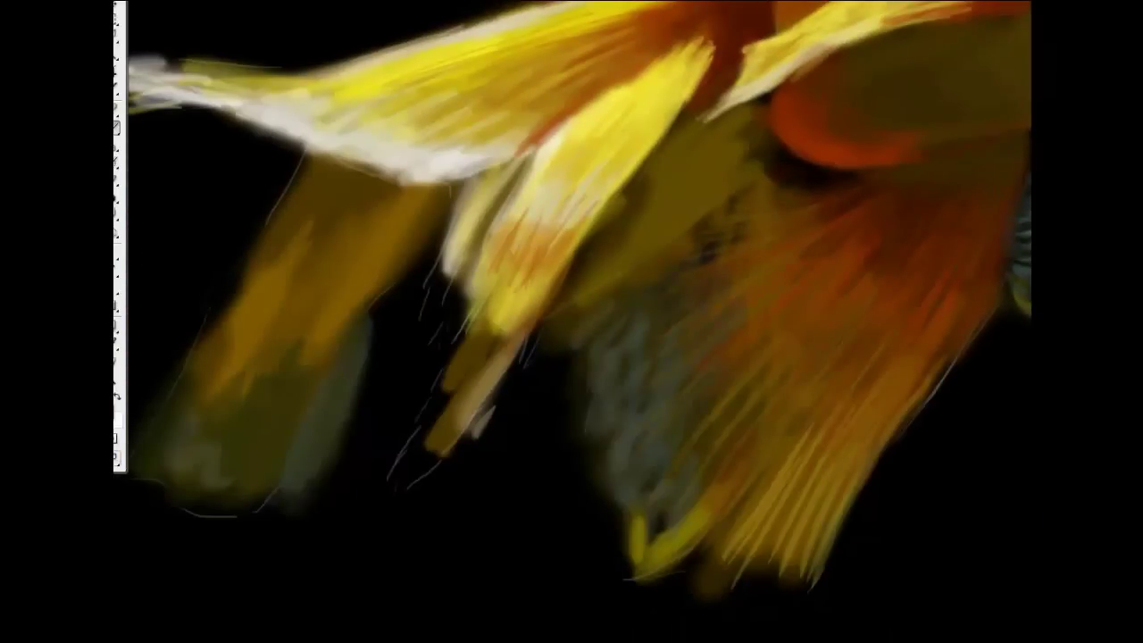
Step: Smooth and streak the grey-blue lower fin, adding a bright stroke and white spiky strokes
left_click_drag(681, 462, 670, 300)
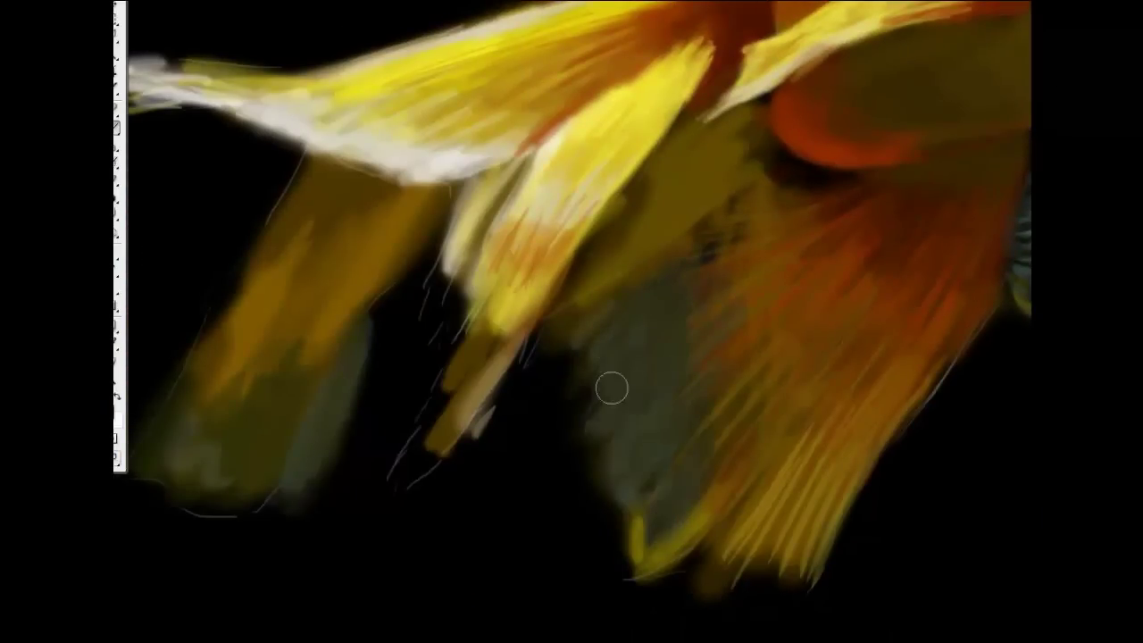
left_click_drag(611, 388, 550, 453)
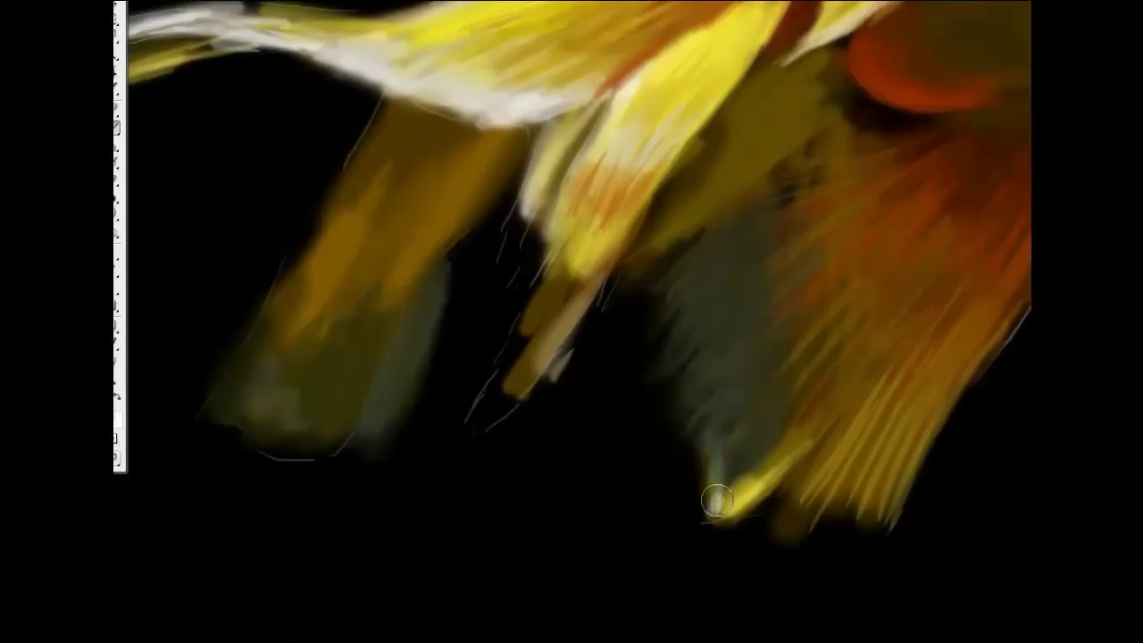
left_click_drag(744, 479, 714, 510)
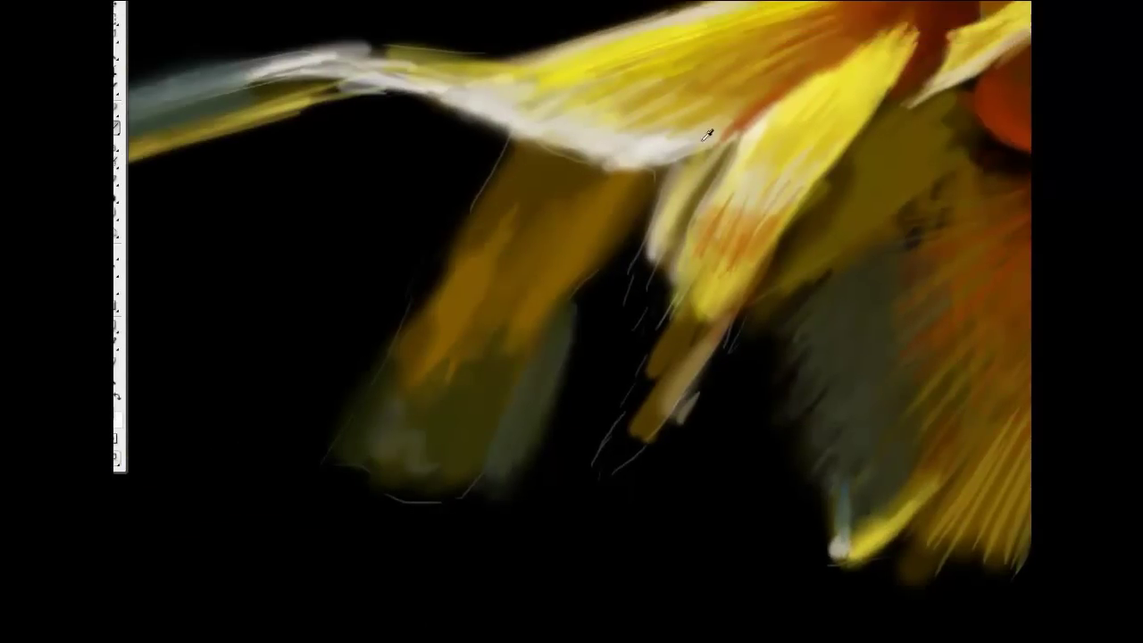
left_click_drag(661, 295, 643, 179)
Step: Repaint the central fin brighter and smoother, the left fin with orange, and retouch the right fins
left_click_drag(758, 148, 652, 295)
left_click_drag(848, 125, 616, 455)
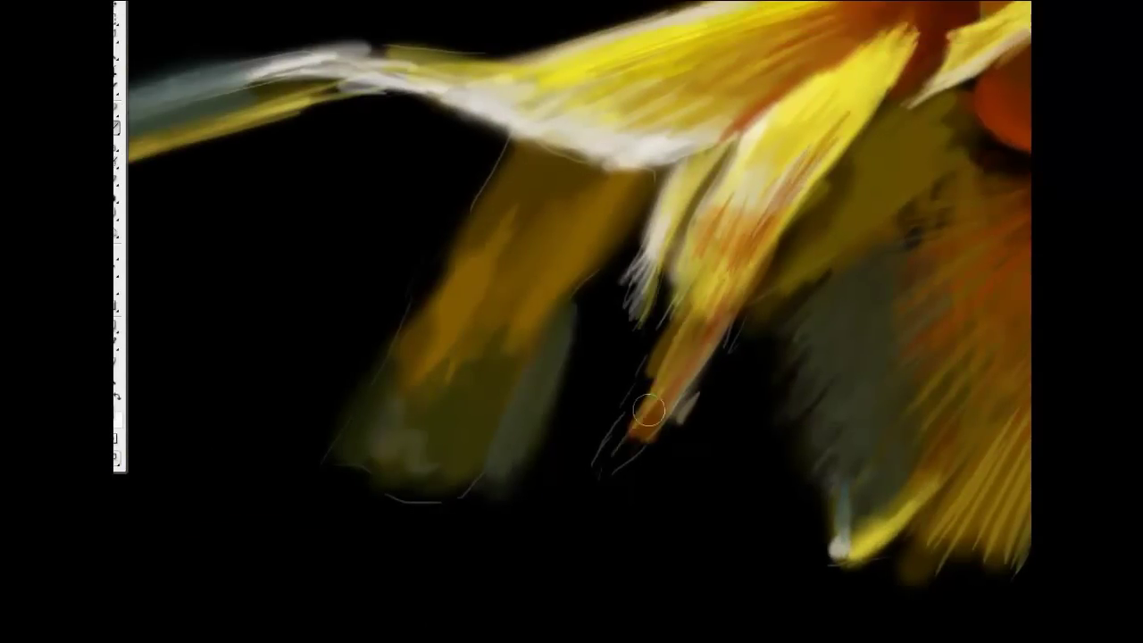
left_click_drag(678, 308, 630, 410)
left_click_drag(697, 366, 616, 460)
mouse_move(737, 267)
left_mouse_down()
mouse_move(676, 402)
mouse_move(741, 268)
left_mouse_up()
mouse_move(670, 262)
left_mouse_down()
mouse_move(630, 250)
mouse_move(500, 419)
left_mouse_up()
left_click_drag(608, 260, 563, 330)
left_click_drag(714, 267, 671, 186)
Step: Add strokes on the central fin and bright highlights on its lower-left corner and edge
scroll(671, 186, "down", 2)
mouse_move(540, 348)
left_mouse_down()
mouse_move(564, 288)
mouse_move(612, 384)
mouse_move(452, 367)
mouse_move(469, 388)
mouse_move(558, 391)
left_mouse_up()
left_click(561, 420)
left_click_drag(433, 392, 502, 421)
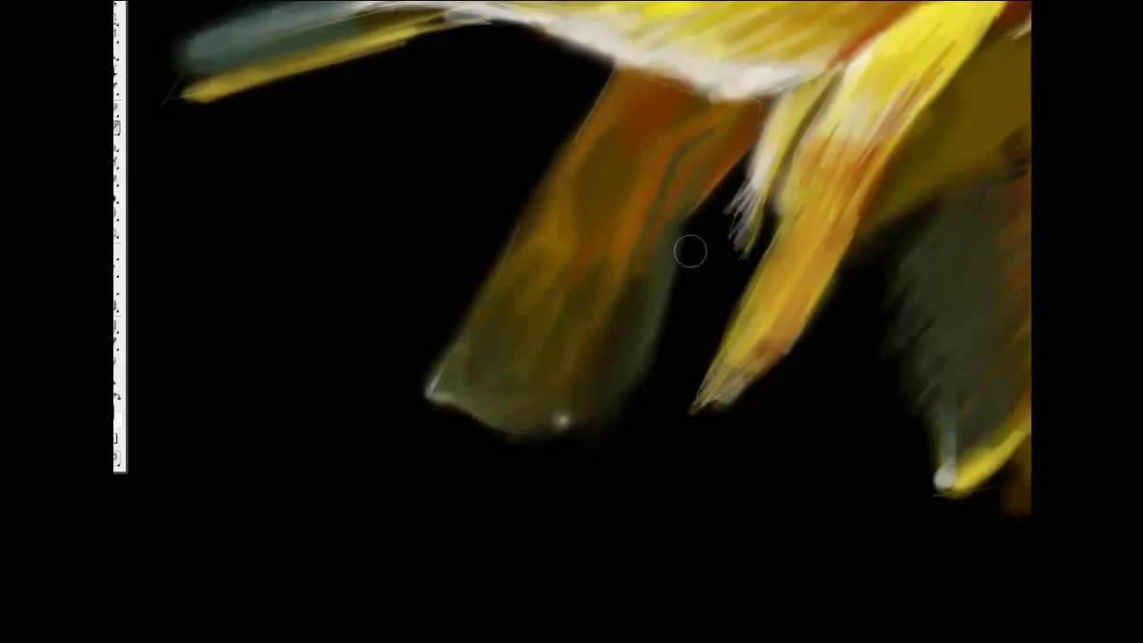
Step: Streak the tail tip with grey-white and brighten the tail fin's upper edge
scroll(482, 324, "up", 4)
mouse_move(170, 295)
left_mouse_down()
mouse_move(192, 268)
mouse_move(158, 280)
mouse_move(288, 235)
mouse_move(446, 225)
left_mouse_up()
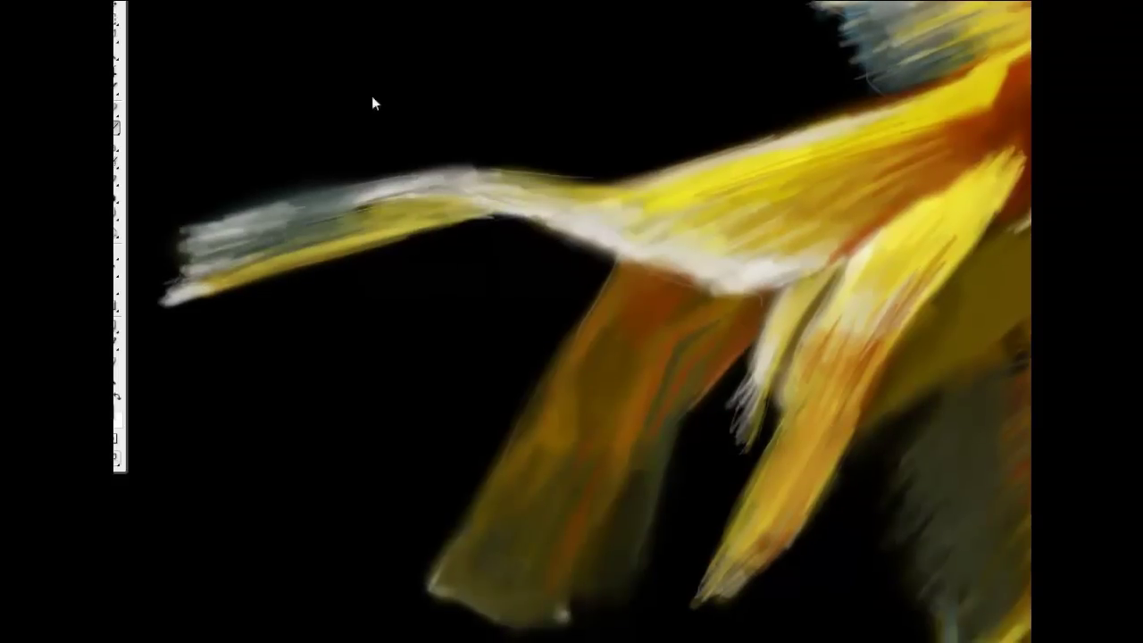
scroll(492, 306, "up", 2)
mouse_move(492, 306)
left_mouse_down()
mouse_move(309, 265)
mouse_move(429, 298)
mouse_move(349, 258)
mouse_move(423, 332)
mouse_move(679, 271)
mouse_move(438, 311)
mouse_move(230, 266)
mouse_move(341, 307)
mouse_move(616, 367)
mouse_move(590, 314)
left_mouse_up()
Step: Add yellow-green body strokes, brighten the lower jaw edge, paint small scales, and retouch the mouth and cheek
mouse_move(758, 317)
left_mouse_down()
mouse_move(645, 349)
mouse_move(551, 438)
mouse_move(675, 380)
mouse_move(732, 306)
mouse_move(645, 298)
mouse_move(725, 203)
left_mouse_up()
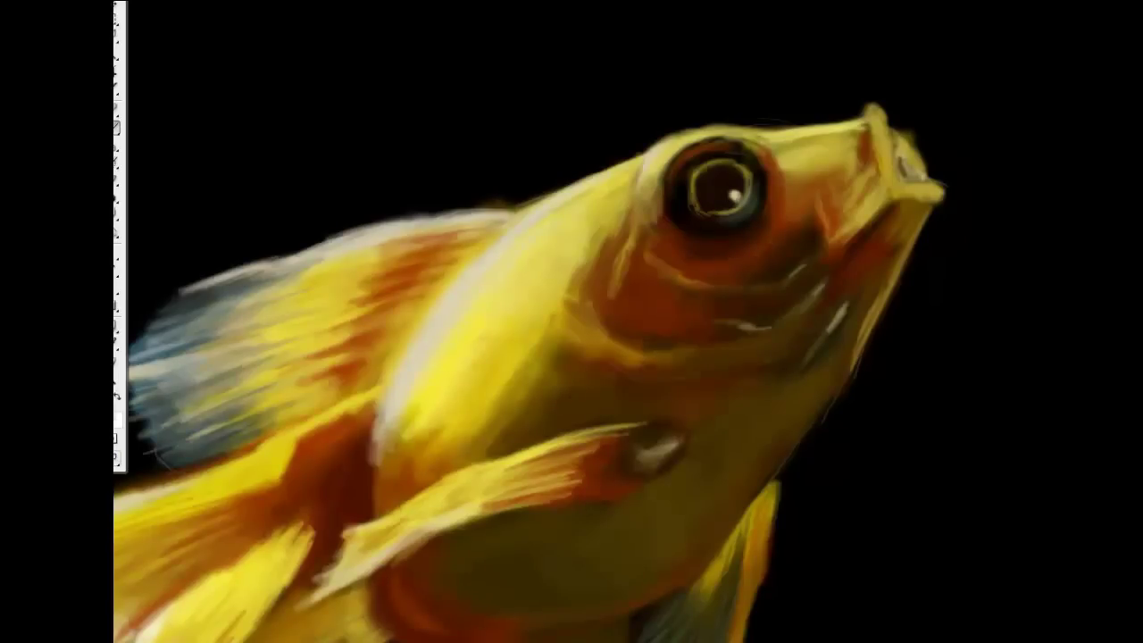
left_click_drag(927, 213, 852, 373)
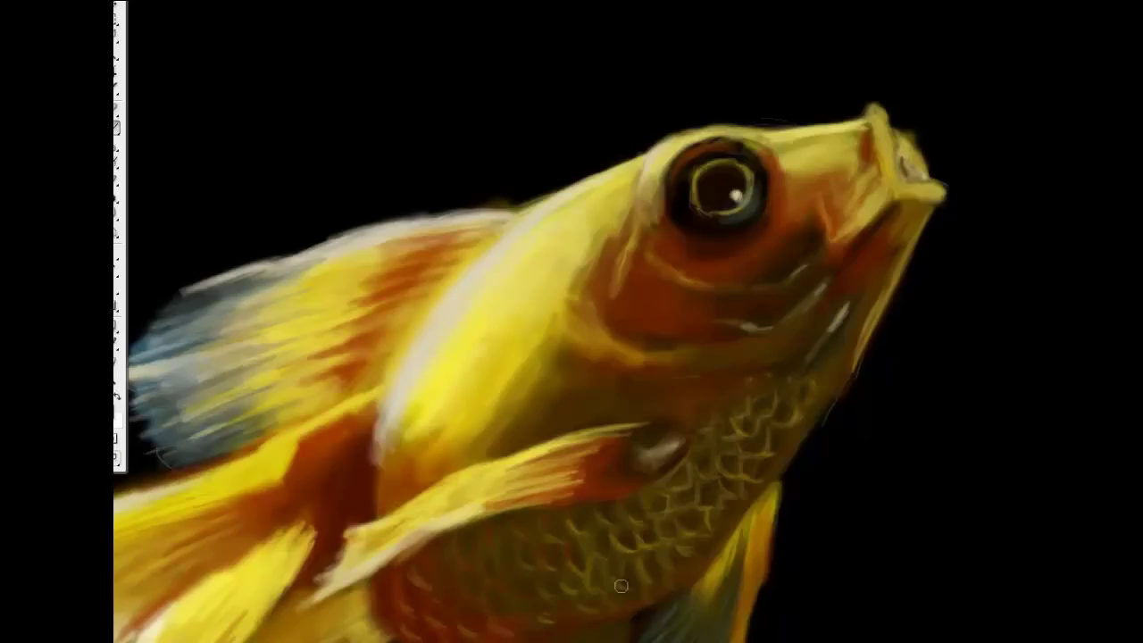
mouse_move(546, 385)
left_mouse_down()
mouse_move(433, 442)
mouse_move(505, 357)
left_mouse_up()
left_click_drag(601, 396, 572, 360)
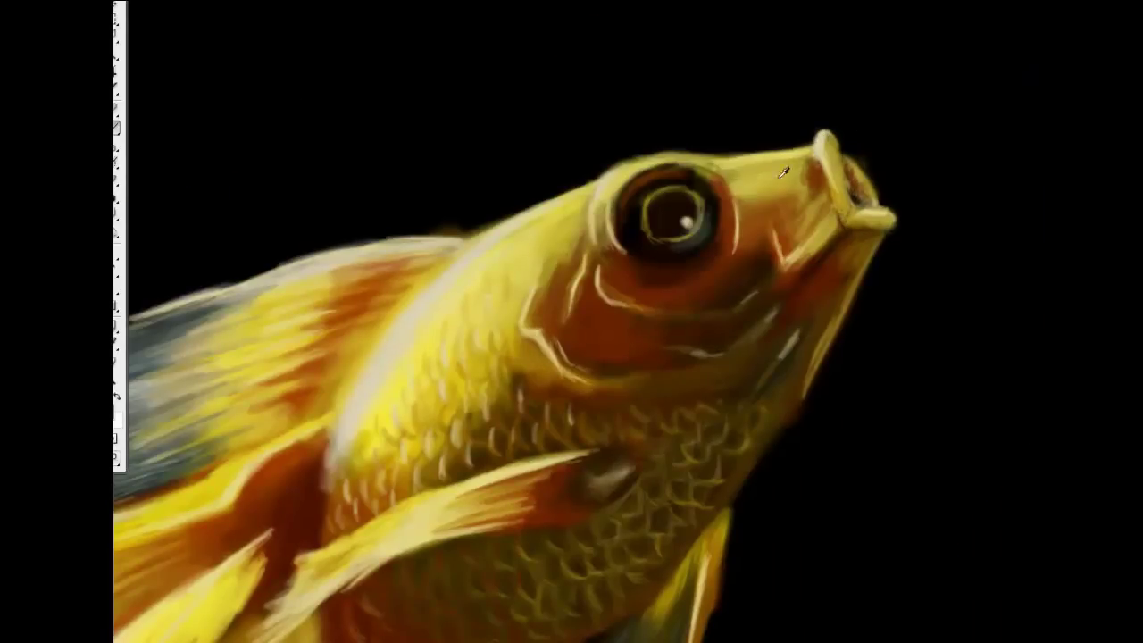
left_click_drag(818, 141, 751, 314)
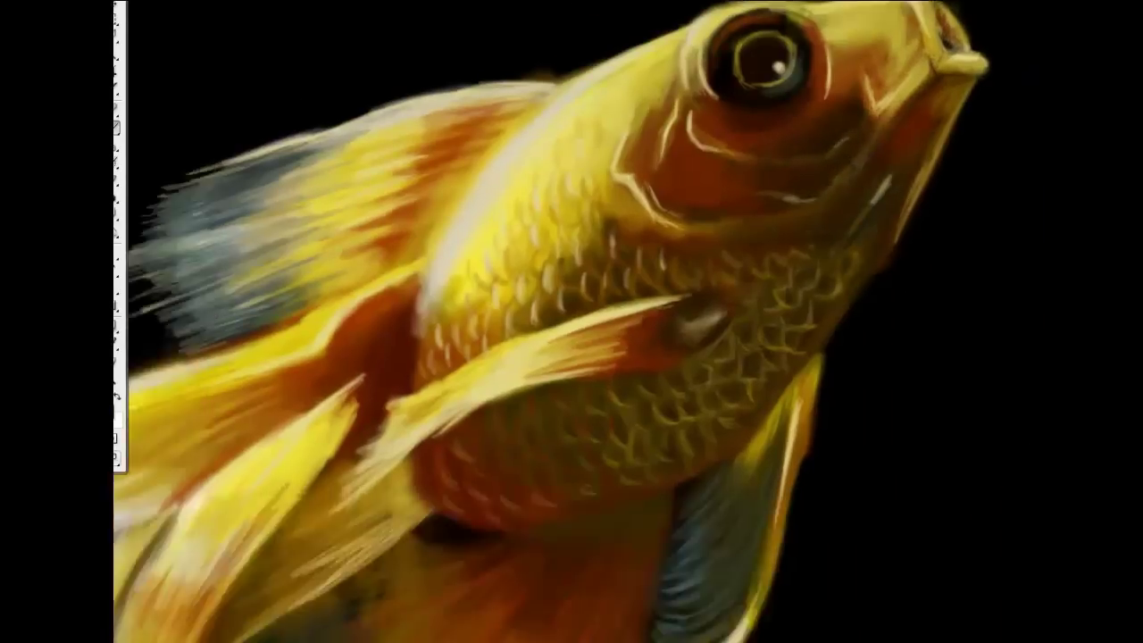